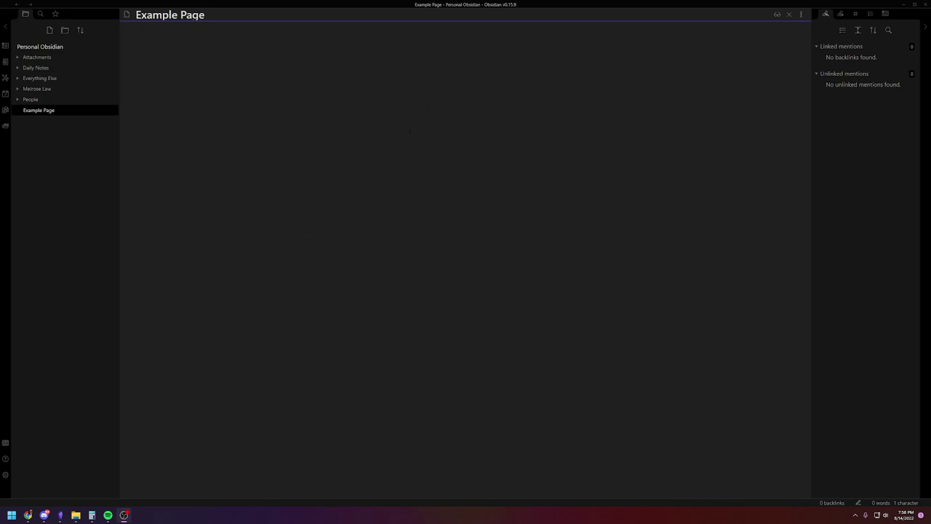
# Step: Write "Text Editor" in the Example Page note, followed by "PDF I want to save in this file" as a separate paragraph
pyautogui.click(343, 53)
pyautogui.write('Text')
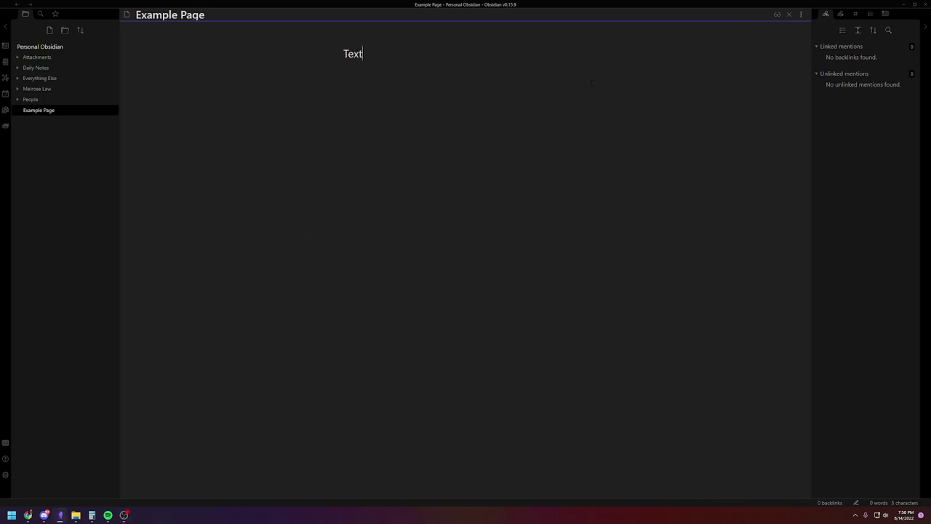
pyautogui.write(' Editor')
pyautogui.write('PDF I ')
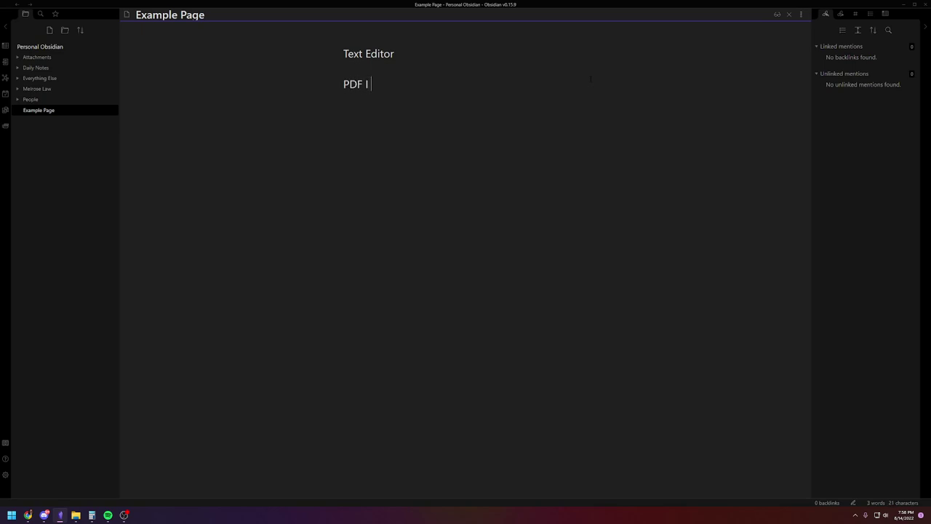
pyautogui.write('want to save in this file')
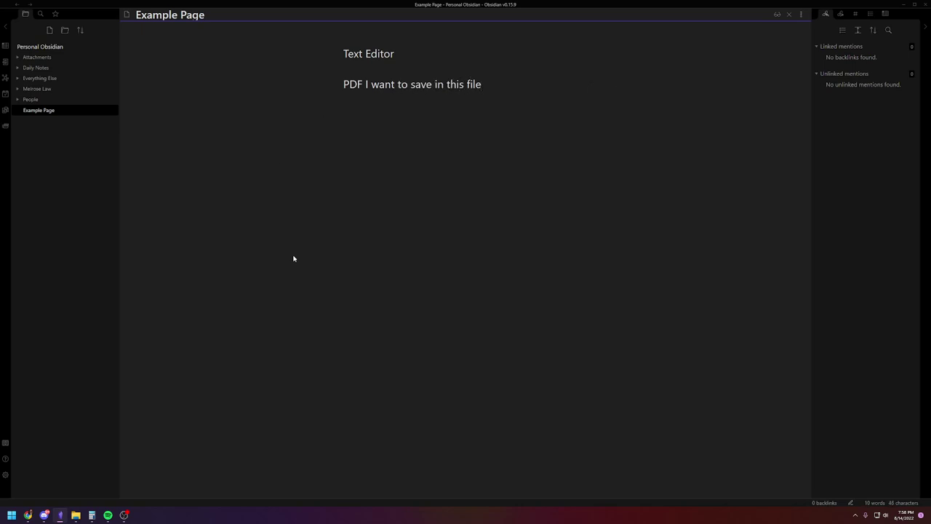
# Step: Embed Pick-Your-Niche-Checklist.pdf from File Explorer on its own line below the PDF sentence and start a new line after it
pyautogui.press('super+e')
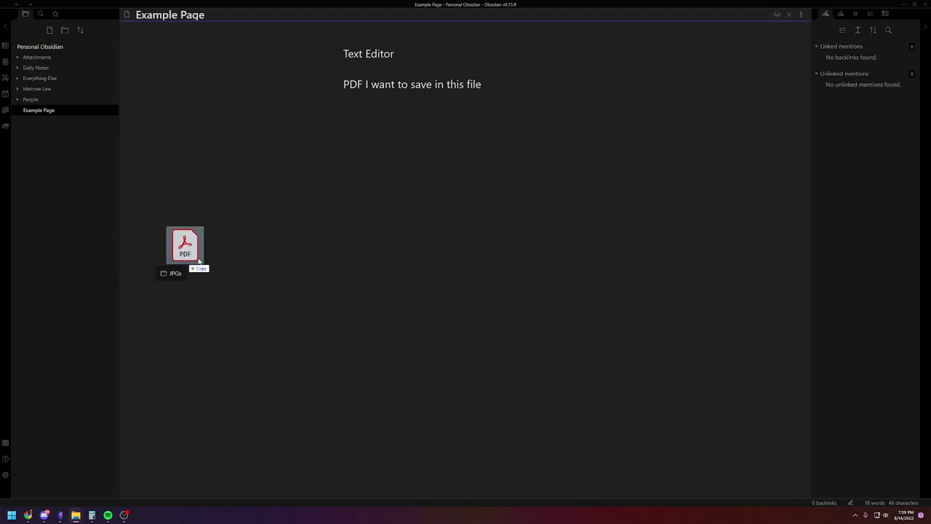
pyautogui.moveTo(193, 261); pyautogui.dragTo(550, 215)
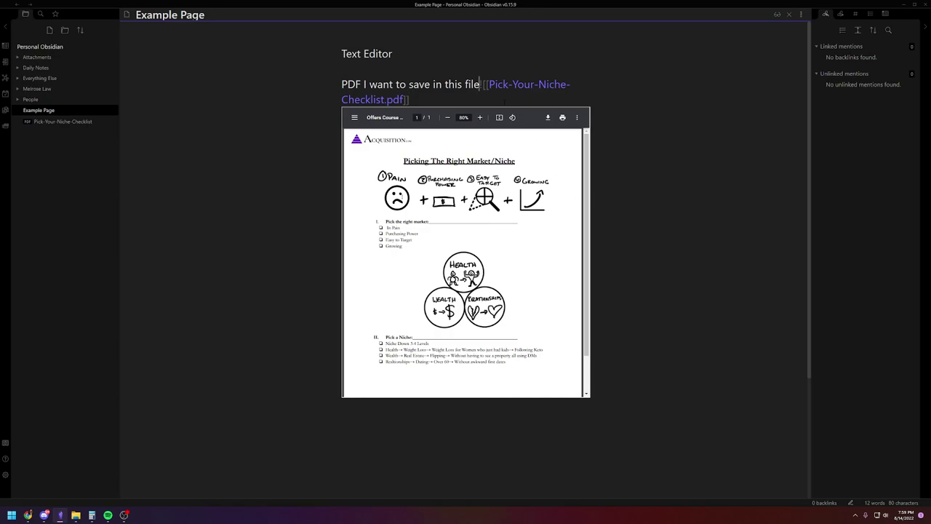
pyautogui.press('Return')
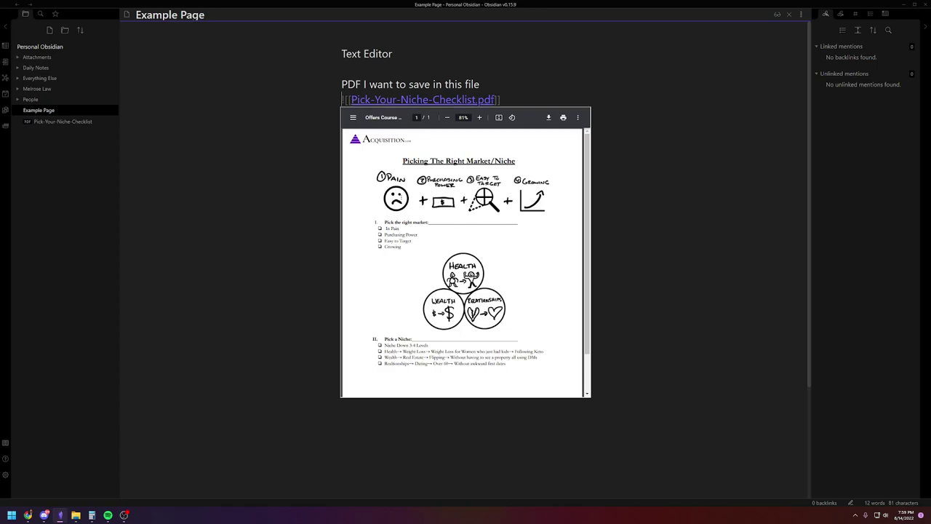
pyautogui.press('Return')
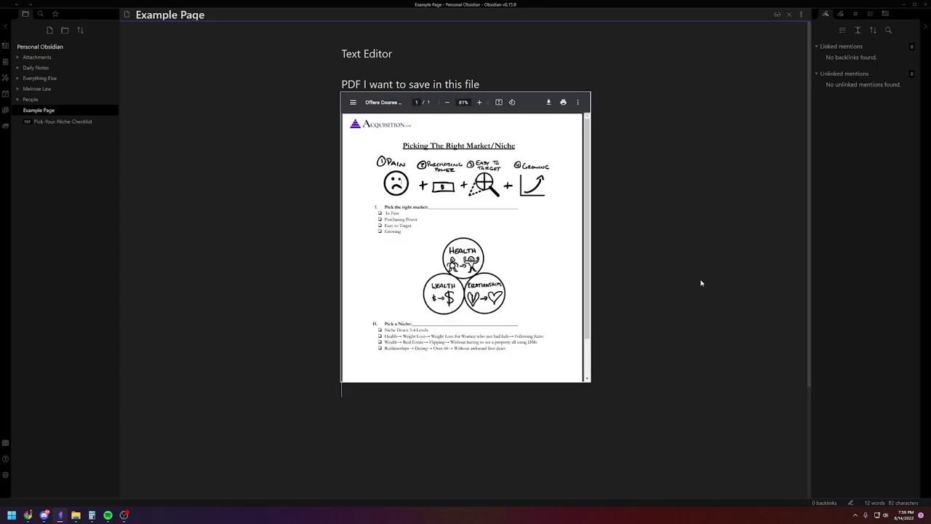
# Step: Look through the embedded PDF, view Pick-Your-Niche-Checklist as its own file, and return to Example Page
pyautogui.scroll(-3, 484, 270)
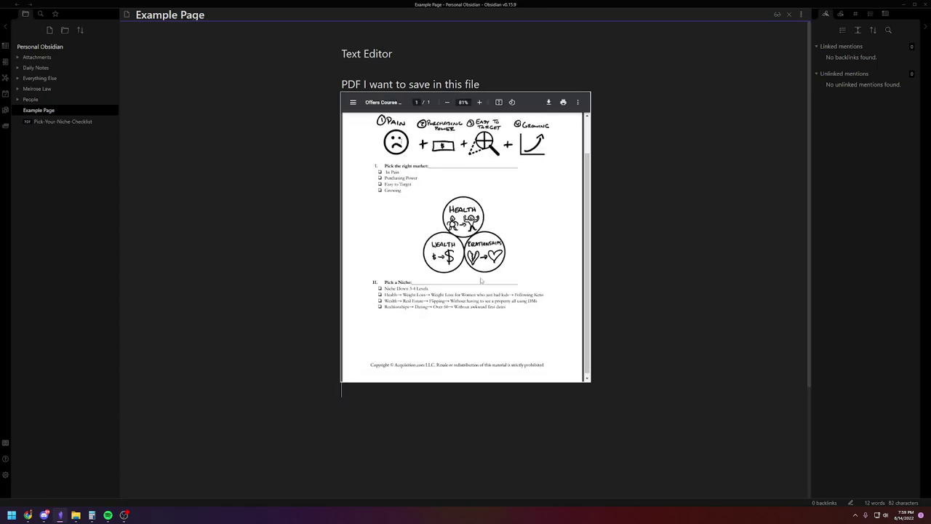
pyautogui.scroll(2, 599, 332)
pyautogui.scroll(2, 553, 291)
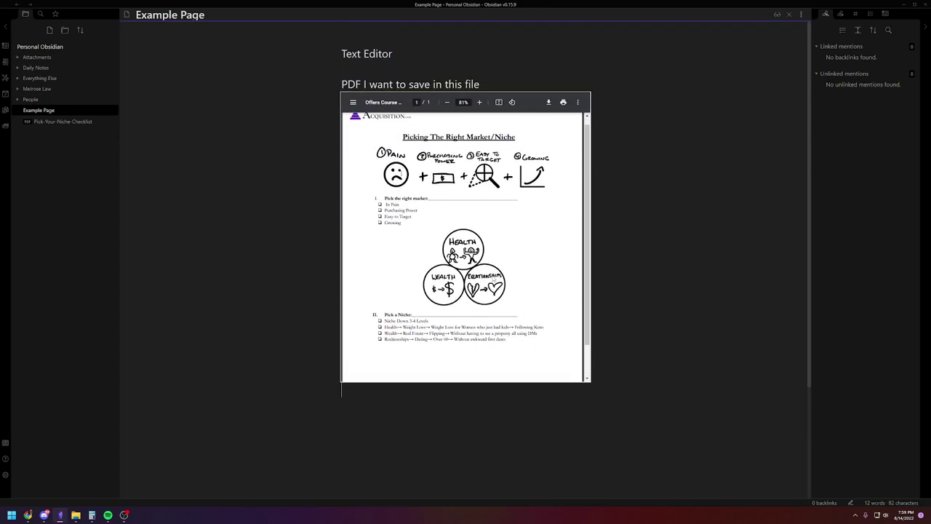
pyautogui.click(61, 124)
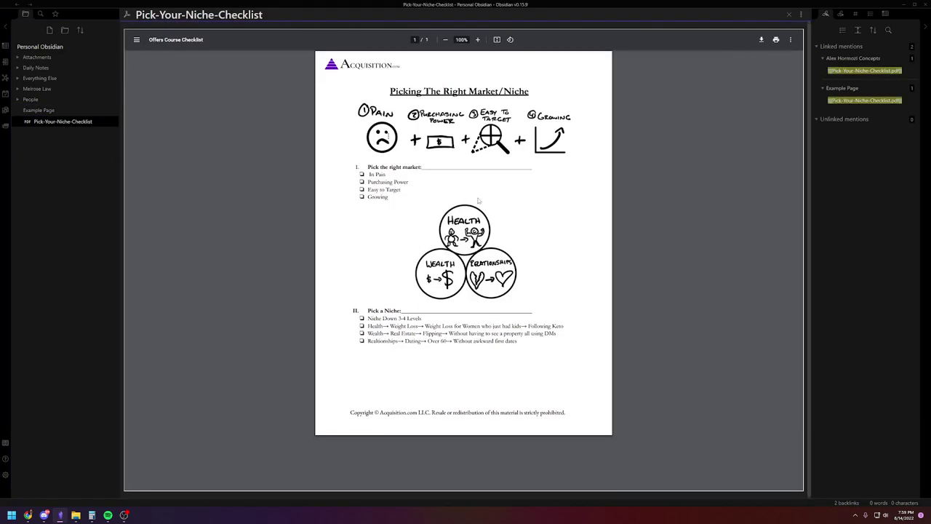
pyautogui.click(39, 110)
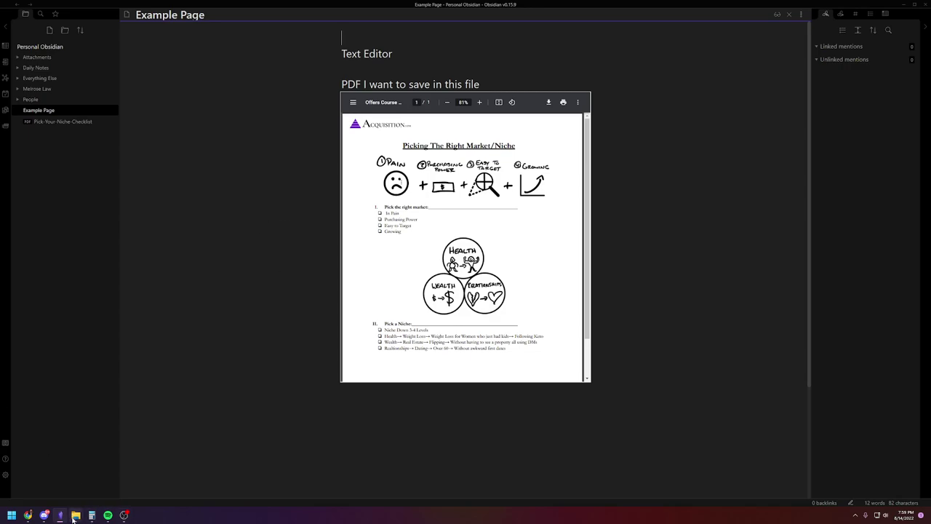
# Step: Examine the contents of the Personal Obsidian vault folder in File Explorer, then return to the note
pyautogui.moveTo(75, 515)
pyautogui.press('super+e')
pyautogui.moveTo(356, 163); pyautogui.dragTo(387, 158)
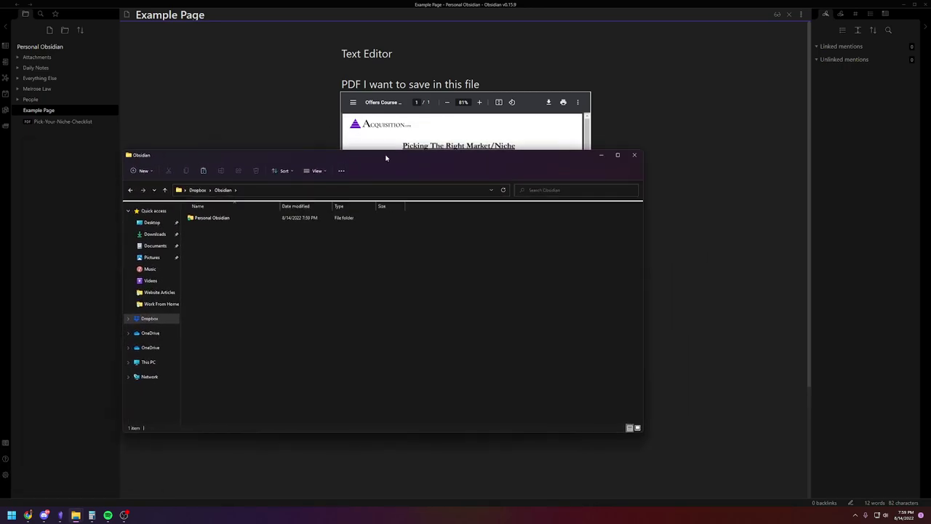
pyautogui.doubleClick(229, 220)
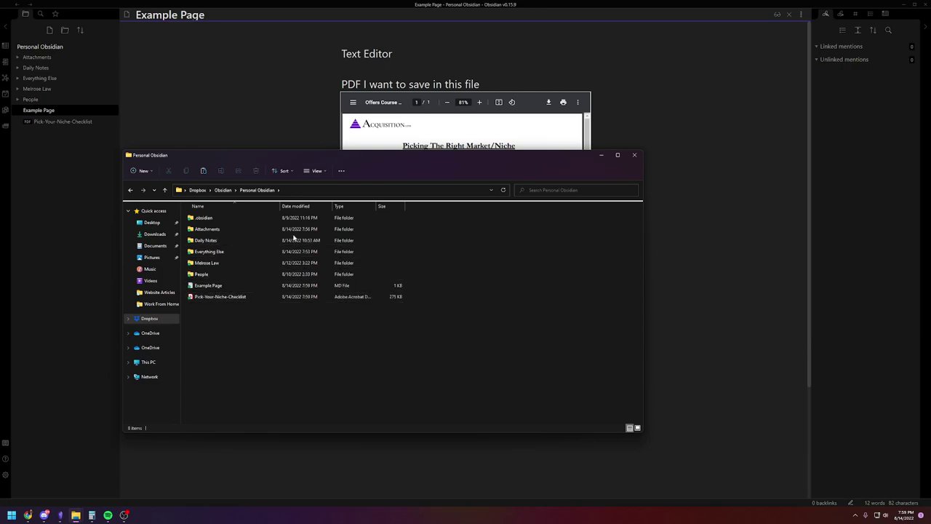
pyautogui.moveTo(385, 163); pyautogui.dragTo(267, 171)
pyautogui.click(268, 171)
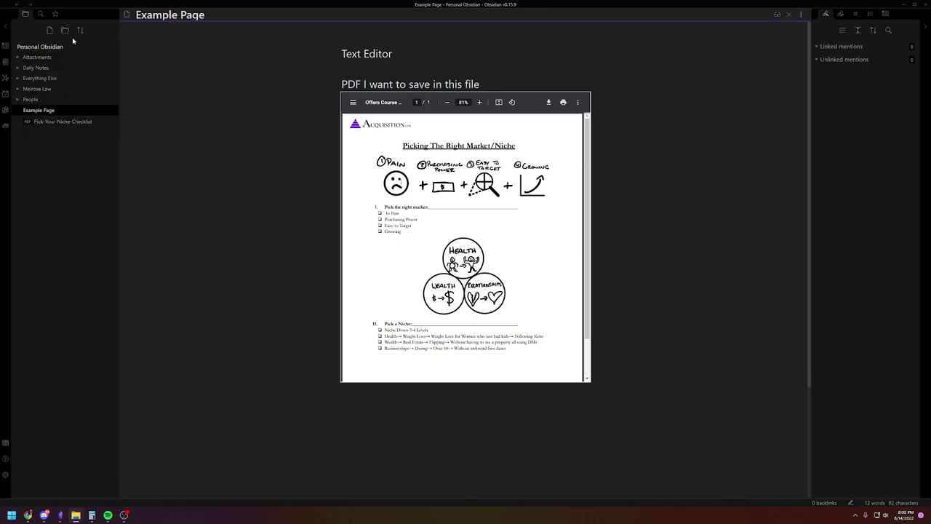
# Step: Examine the Attachments folder's PDF subfolder and the root-level Pick-Your-Niche-Checklist file, then return to Example Page
pyautogui.click(16, 58)
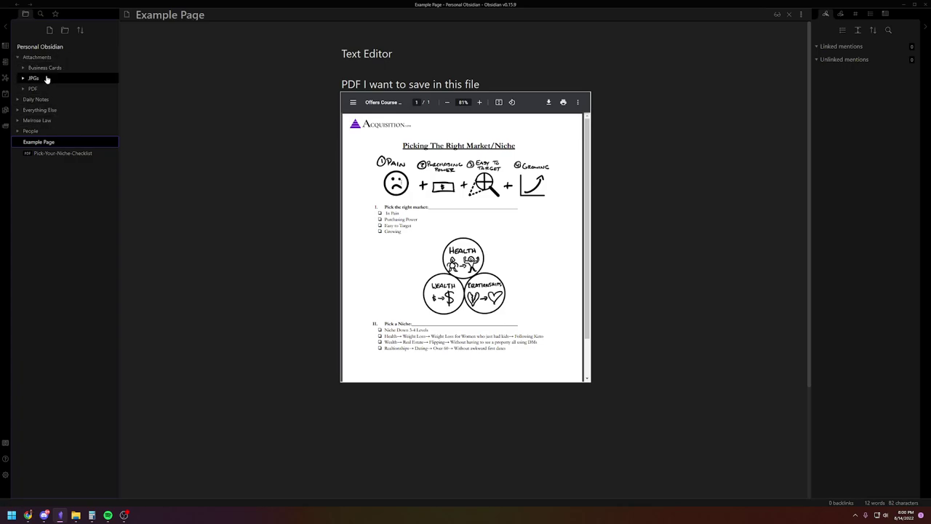
pyautogui.click(71, 152)
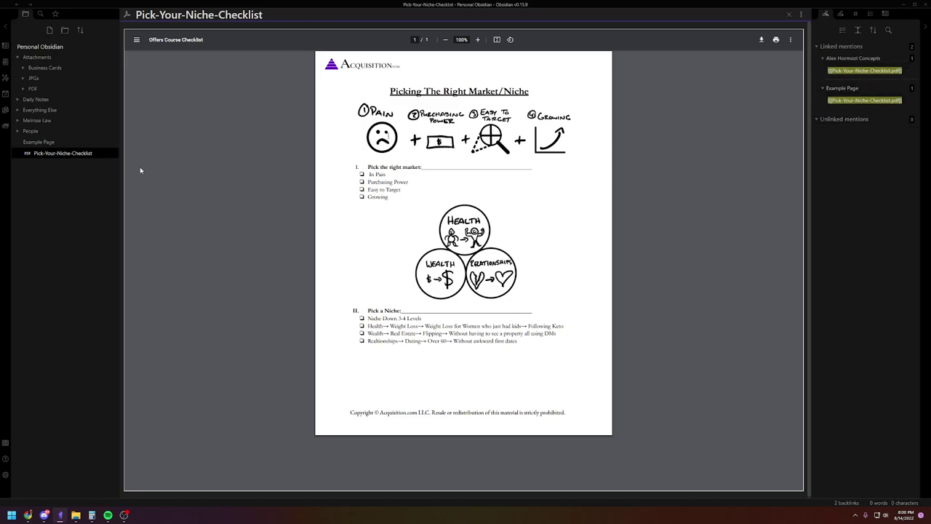
pyautogui.moveTo(65, 154)
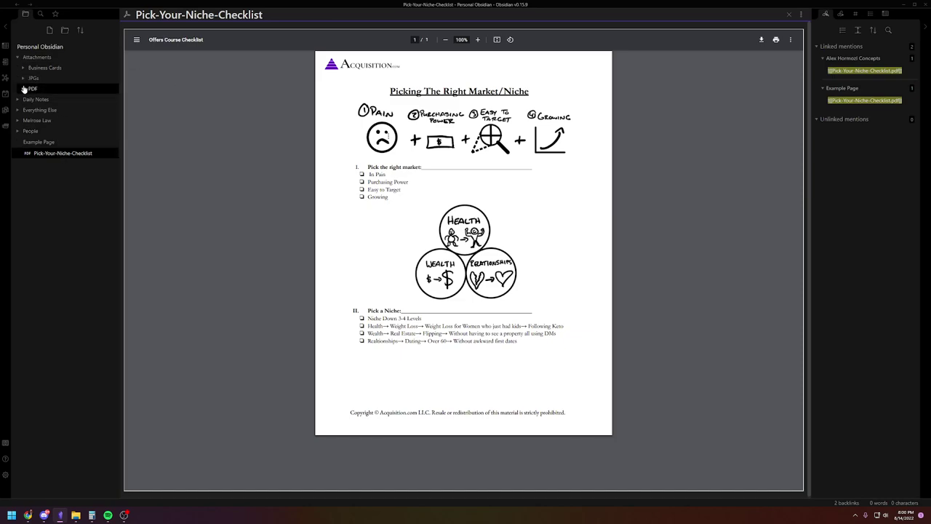
pyautogui.click(27, 90)
pyautogui.moveTo(66, 110)
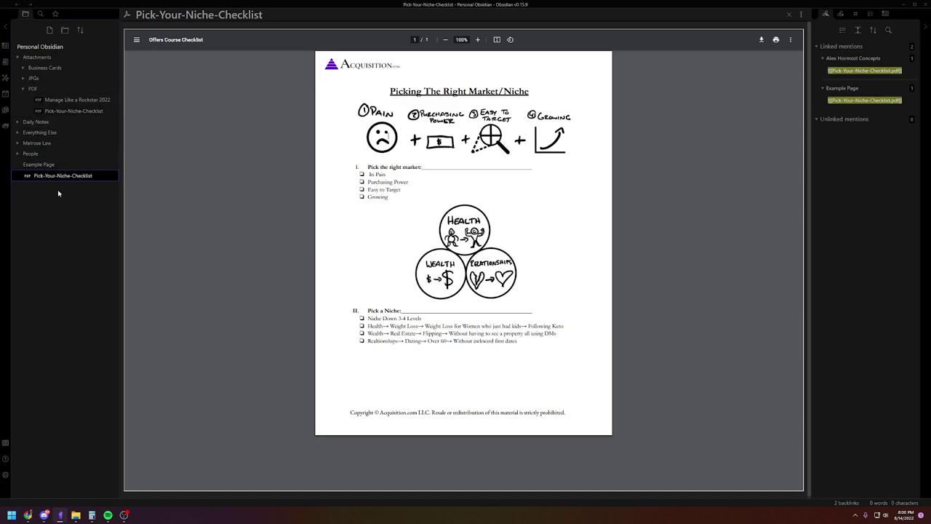
pyautogui.moveTo(65, 176)
pyautogui.mouseDown()
pyautogui.moveTo(56, 95)
pyautogui.moveTo(51, 198)
pyautogui.moveTo(33, 122)
pyautogui.moveTo(99, 97)
pyautogui.moveTo(51, 155)
pyautogui.moveTo(54, 175)
pyautogui.mouseUp()
pyautogui.click(67, 164)
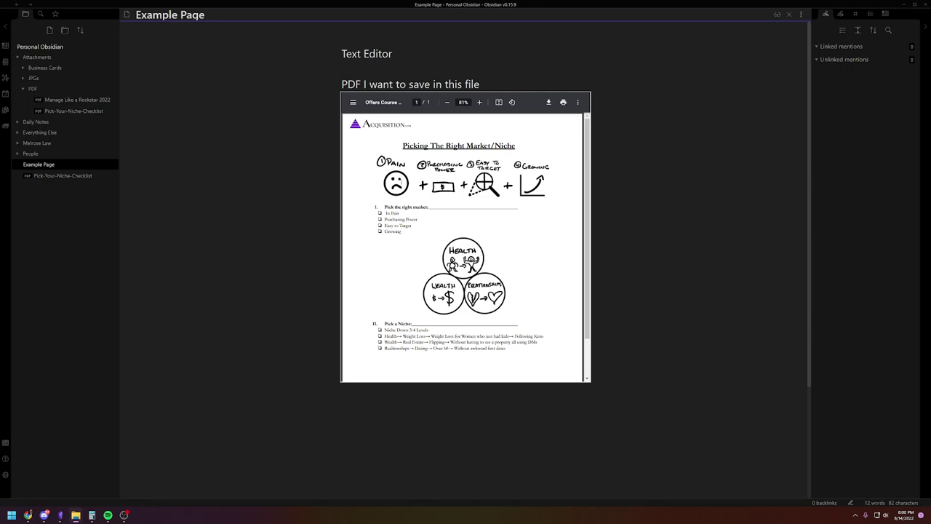
# Step: Add the line "403 error" below the embedded PDF and embed the image 403 error.jpg beneath it
pyautogui.click(633, 387)
pyautogui.press('Return')
pyautogui.press('Return')
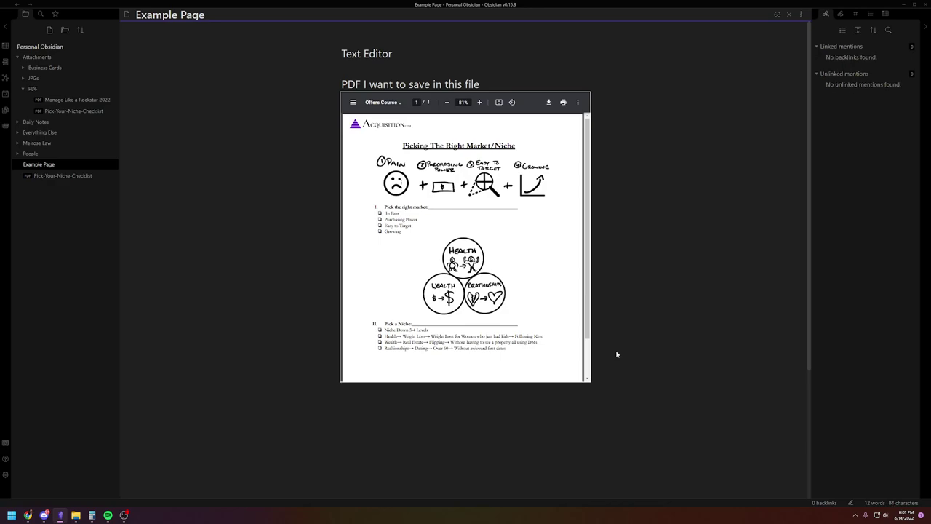
pyautogui.write('403 error')
pyautogui.press('Return')
pyautogui.moveTo(156, 396); pyautogui.dragTo(426, 453)
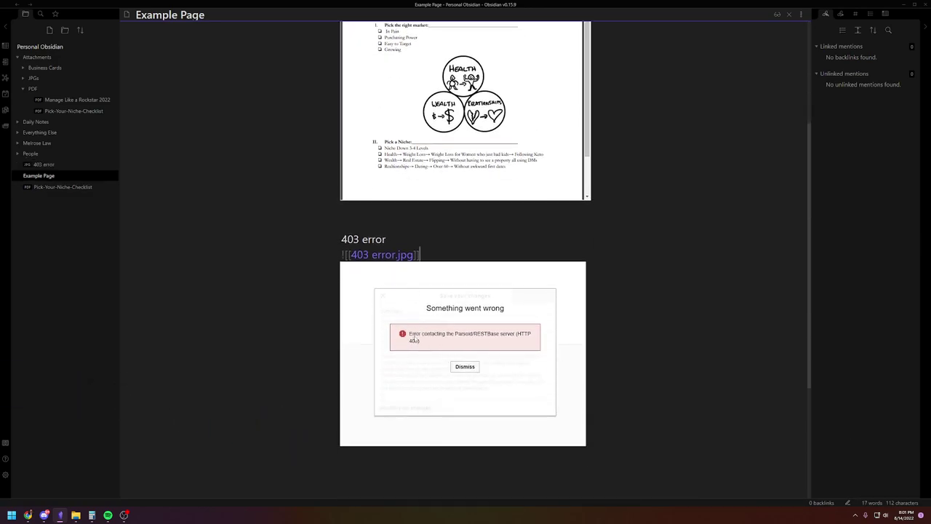
pyautogui.press('Return')
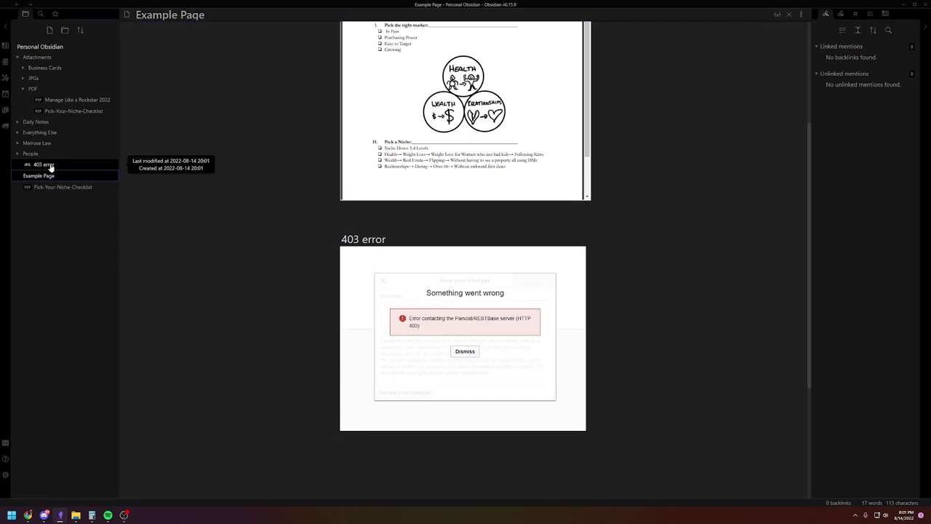
# Step: Move the 403 error image into the JPGs folder under Attachments and check it there before returning to Example Page
pyautogui.moveTo(51, 166); pyautogui.dragTo(49, 80)
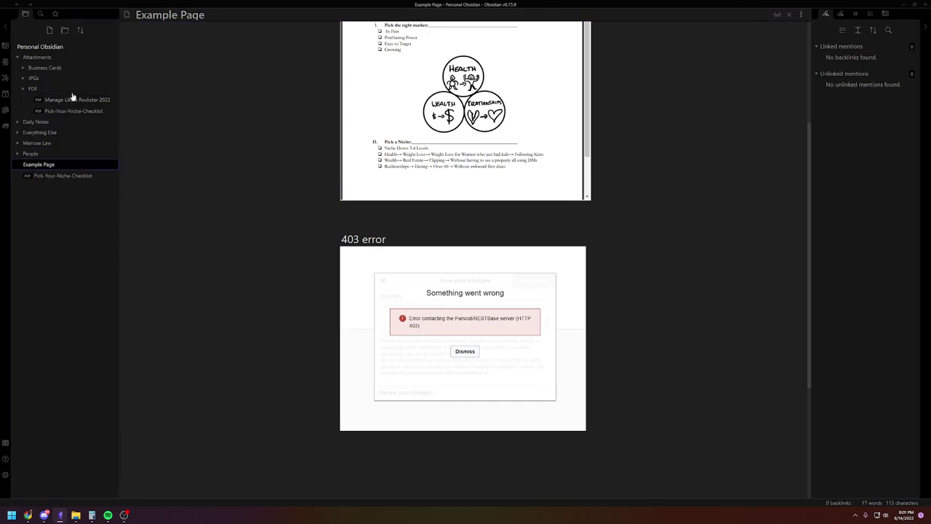
pyautogui.click(24, 79)
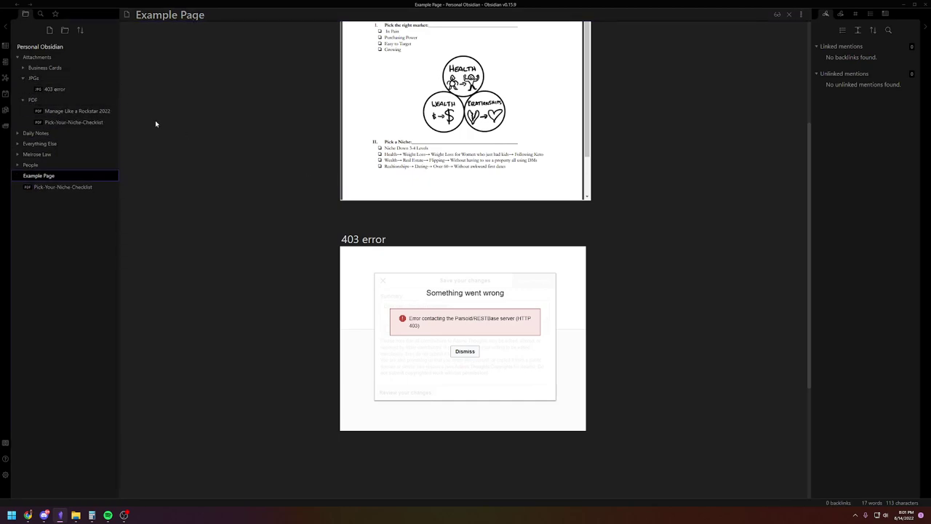
pyautogui.click(59, 90)
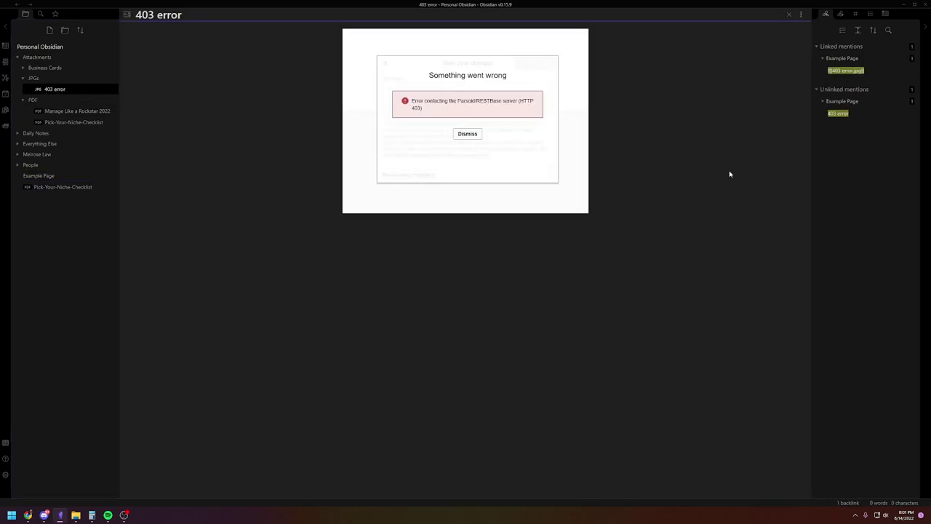
pyautogui.click(845, 58)
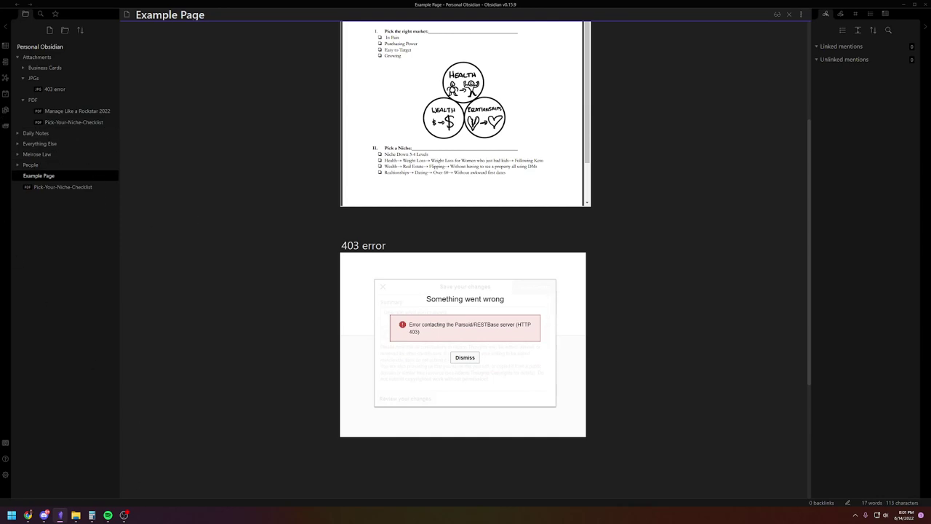
# Step: View the 403 error image from the vault's Attachments > JPGs folder in File Explorer, then close the image and the folder window
pyautogui.click(76, 515)
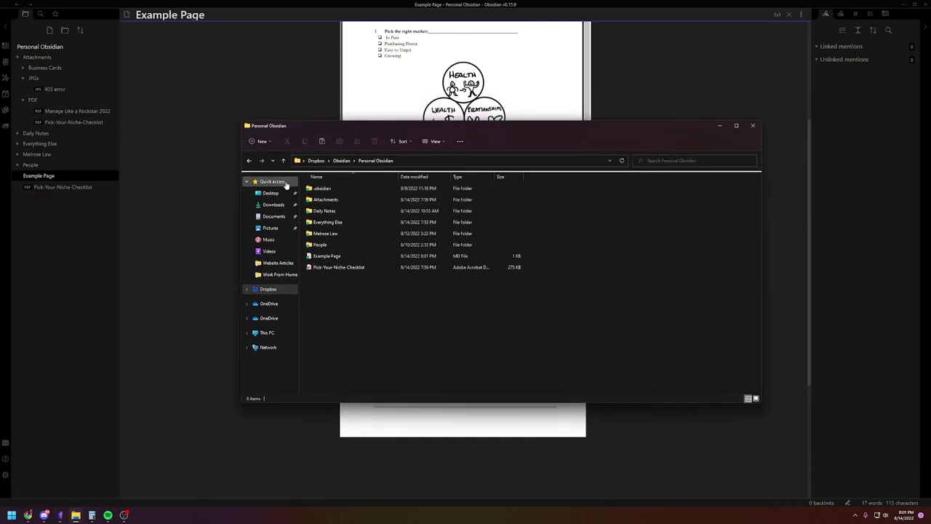
pyautogui.click(333, 201)
pyautogui.doubleClick(335, 203)
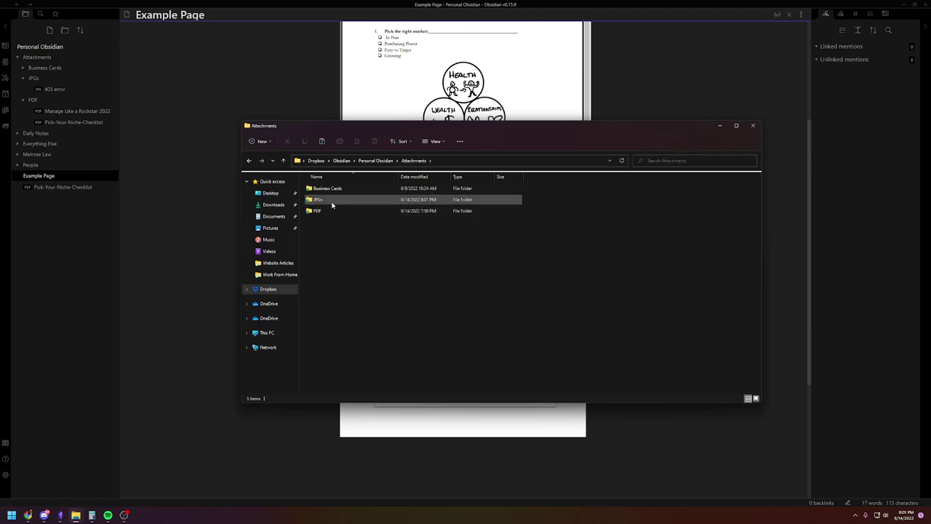
pyautogui.doubleClick(329, 204)
pyautogui.click(331, 205)
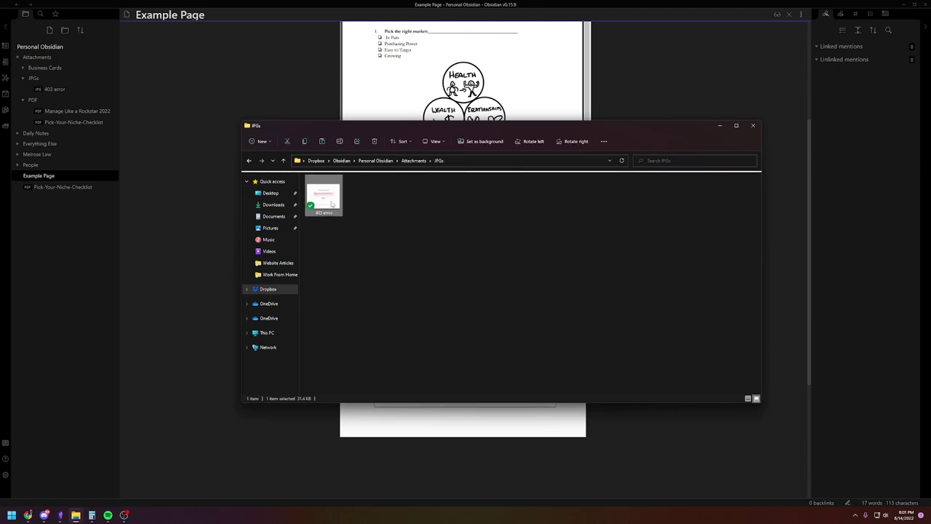
pyautogui.doubleClick(331, 205)
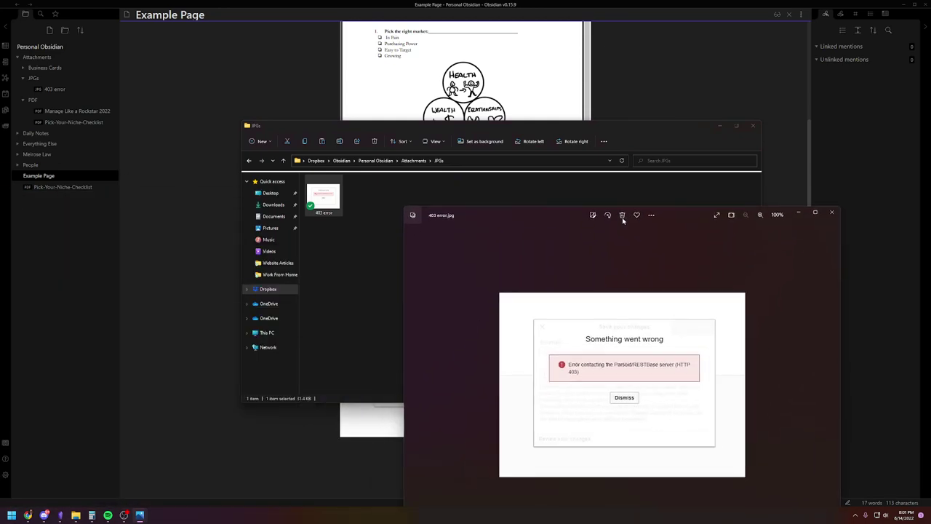
pyautogui.hotkey('alt', 'F4')
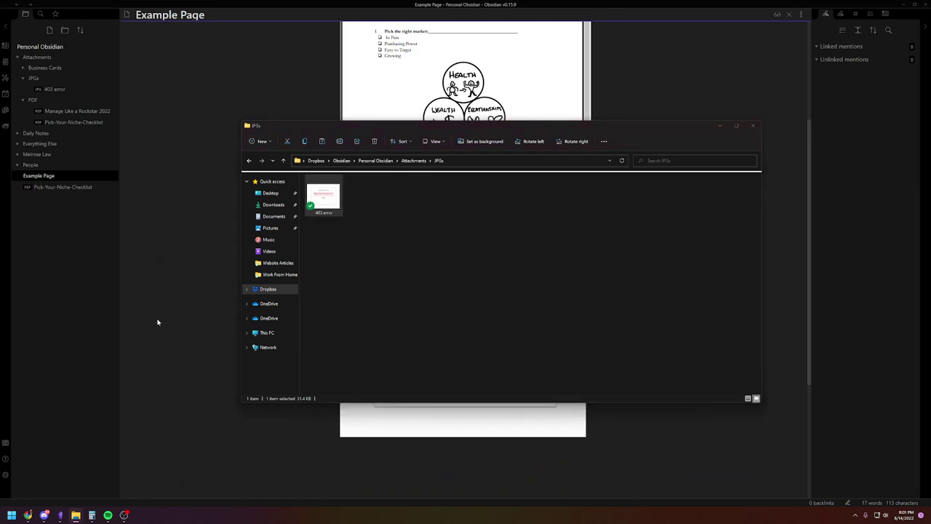
pyautogui.click(752, 125)
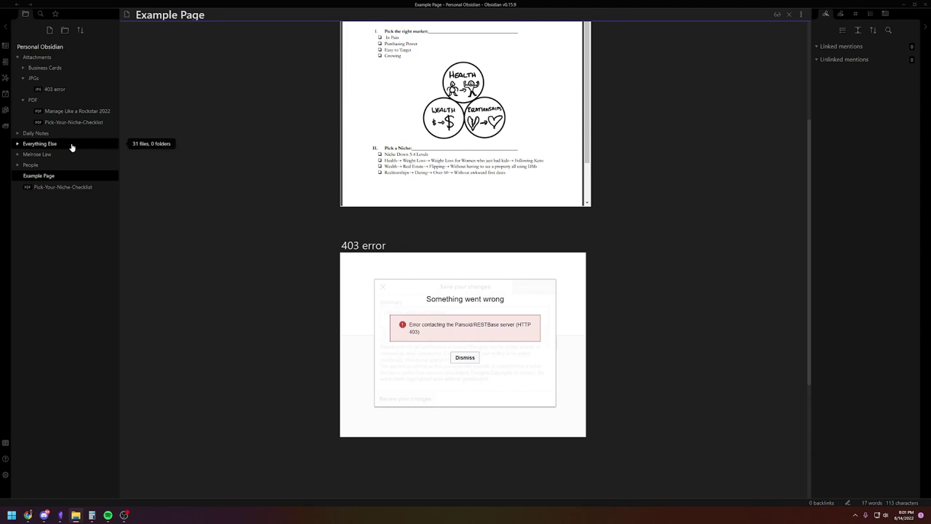